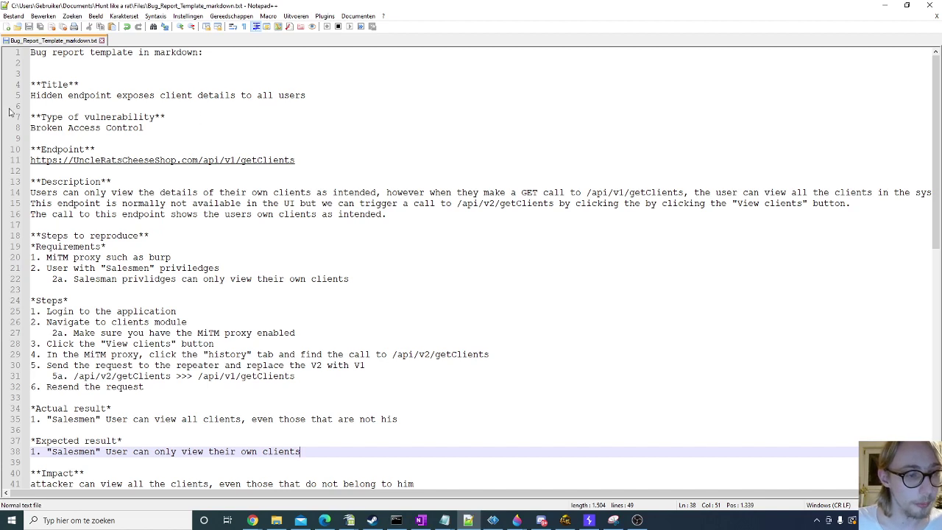
Step: Review the Type of vulnerability (Broken Access Control) and endpoint URL sections by highlighting them
left_click(43, 85)
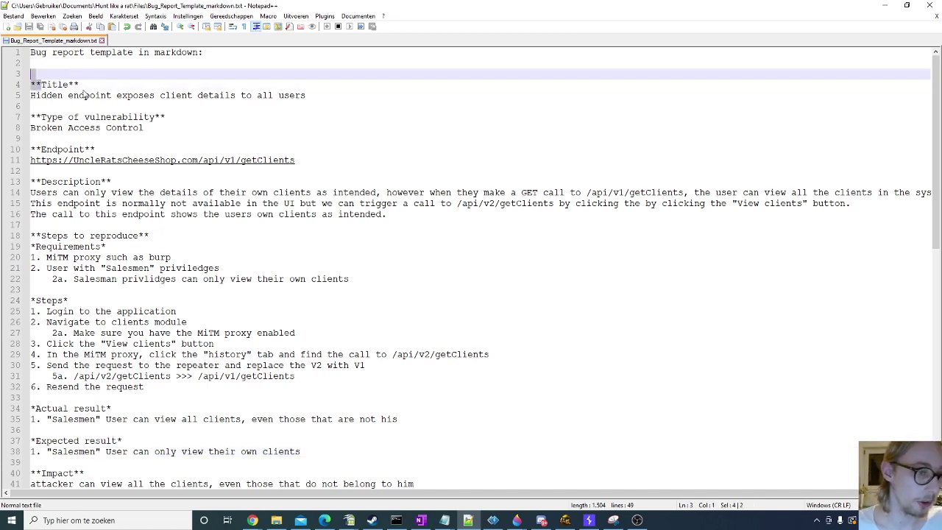
left_click(81, 96)
left_click_drag(74, 117, 172, 127)
left_click(172, 126)
left_click(121, 149)
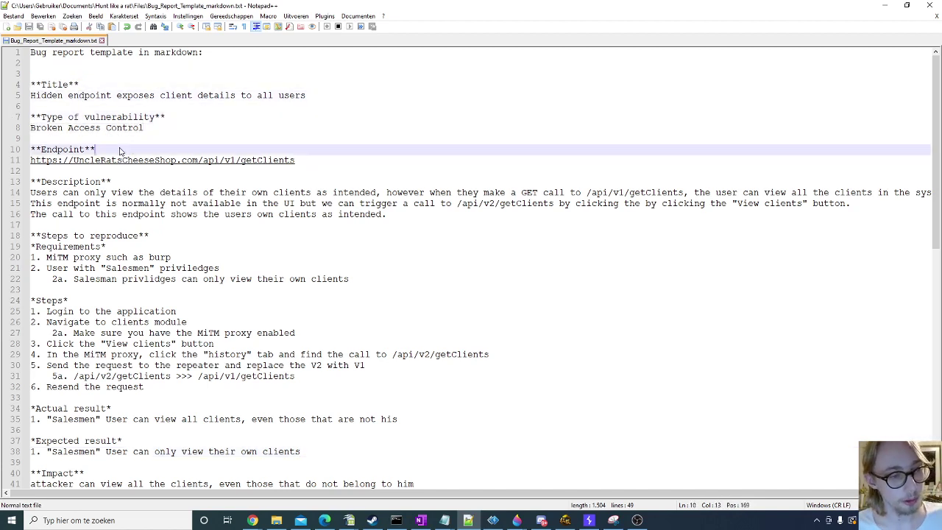
left_click(294, 160)
left_click(249, 131)
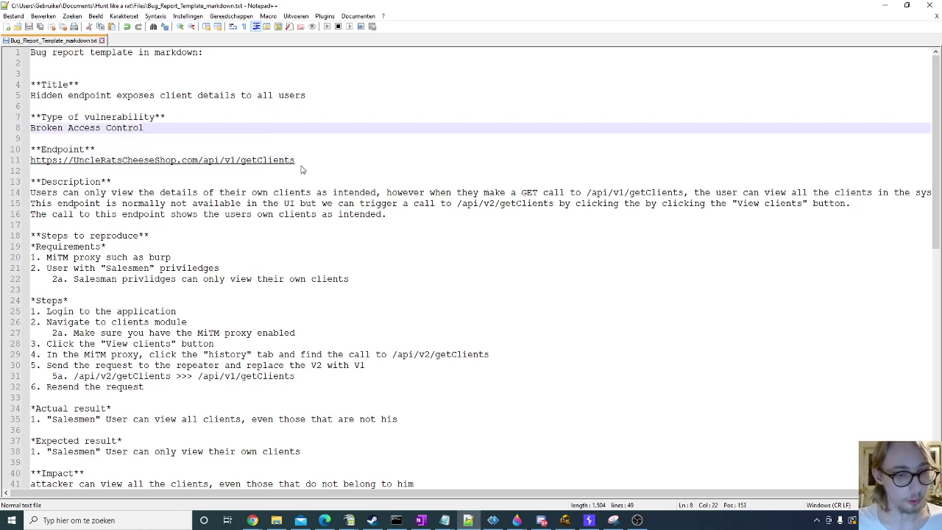
left_click_drag(302, 162, 35, 149)
left_click(200, 130)
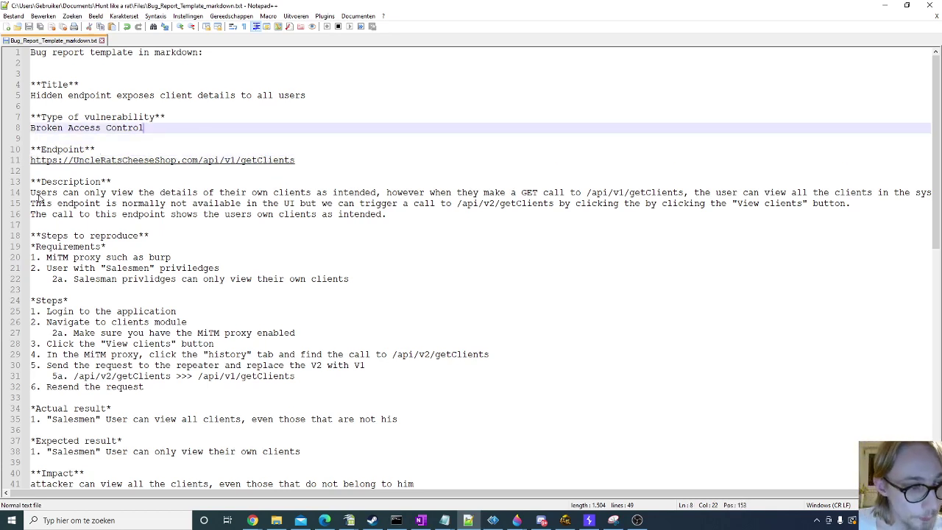
Step: Review the description paragraph, highlighting the /api/v2/getClients and v1 getClients paths
left_click_drag(32, 194, 203, 219)
left_click(193, 207)
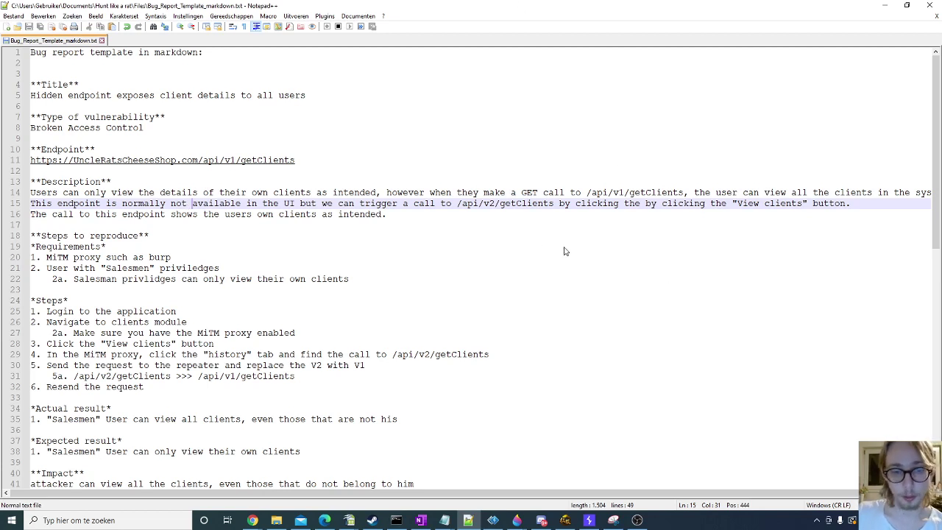
left_click_drag(452, 207, 553, 208)
left_click(487, 210)
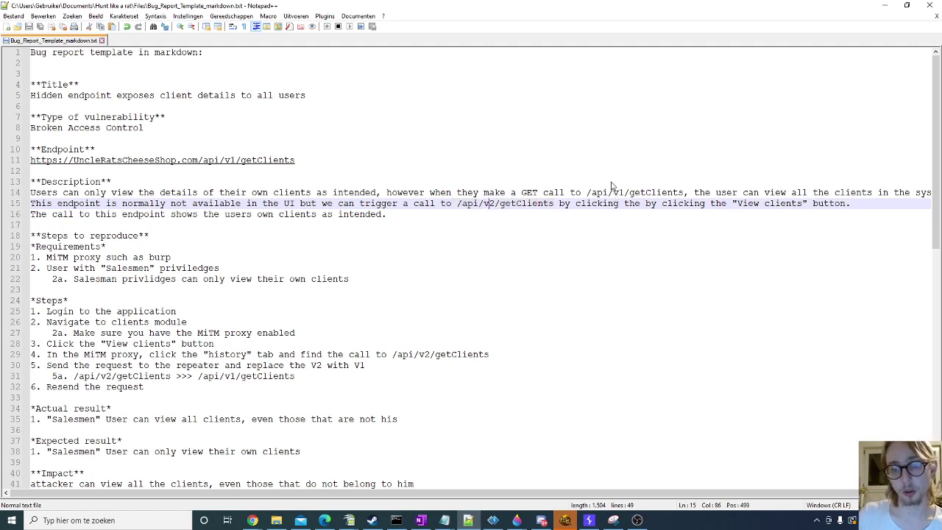
left_click_drag(609, 193, 647, 182)
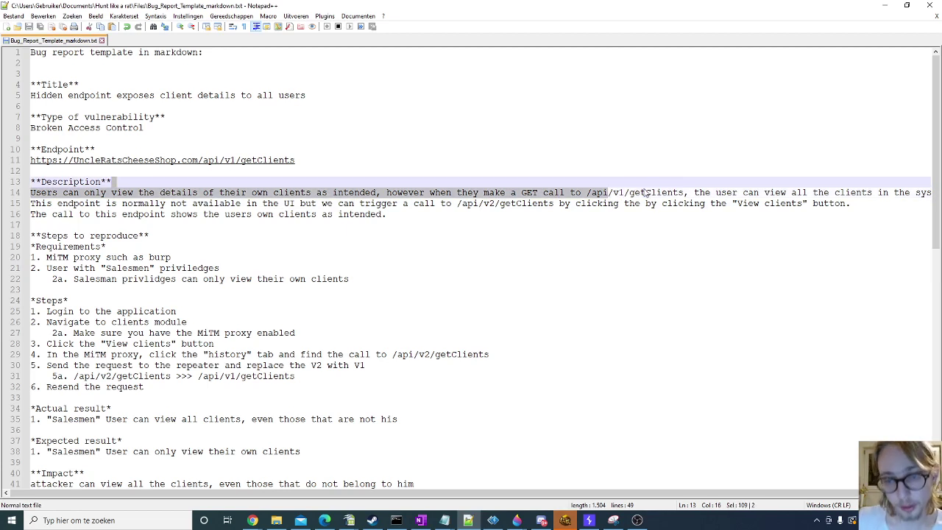
left_click(644, 193)
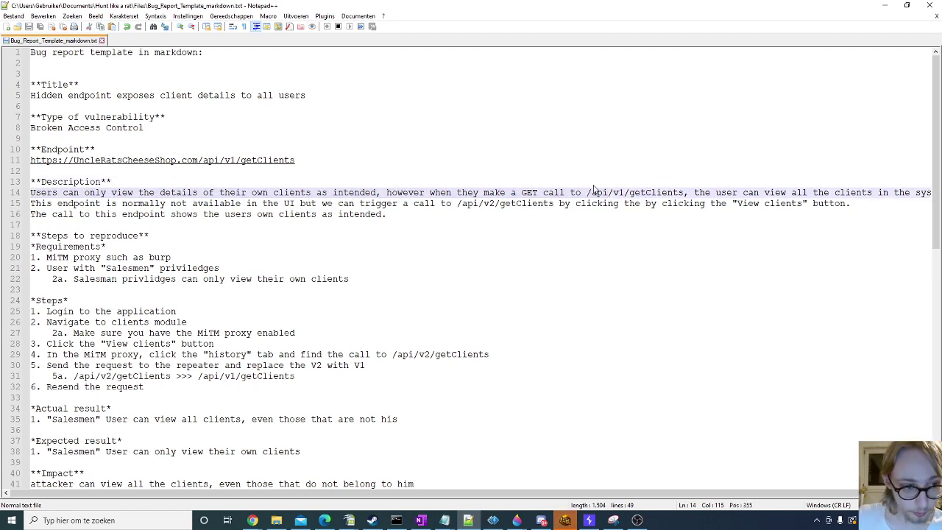
scroll(127, 257, "down", 2)
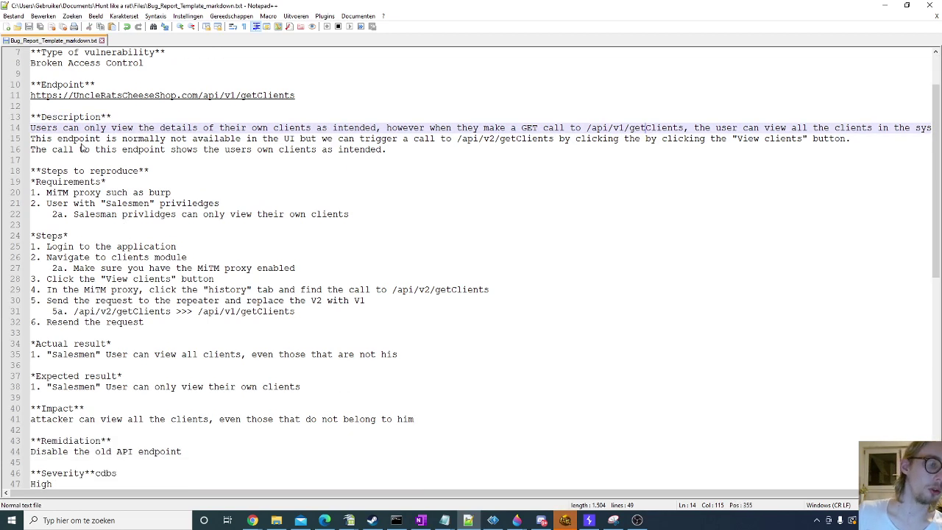
Step: Check the last description sentence, the burp proxy requirement and the Steps to reproduce heading
left_click_drag(83, 151, 375, 153)
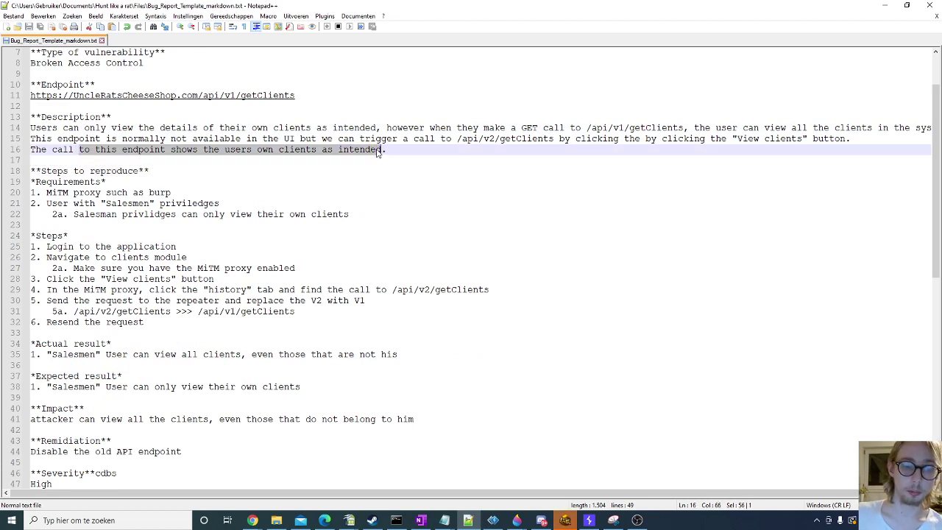
left_click(220, 193)
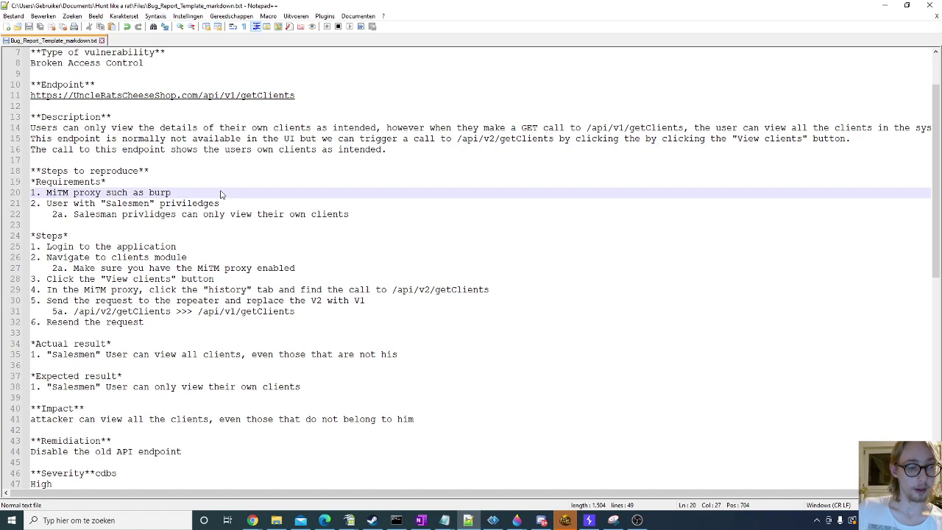
left_click_drag(177, 172, 31, 161)
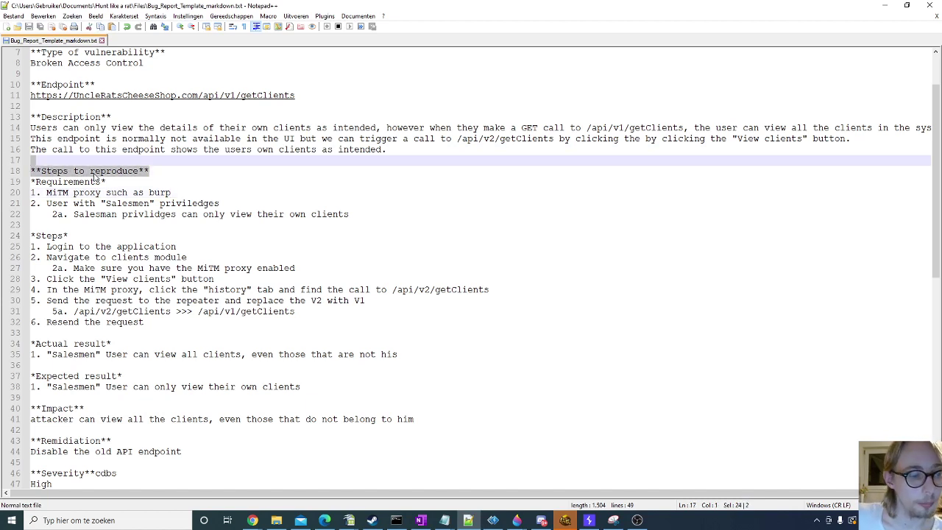
left_click(151, 184)
scroll(169, 189, "down", 1)
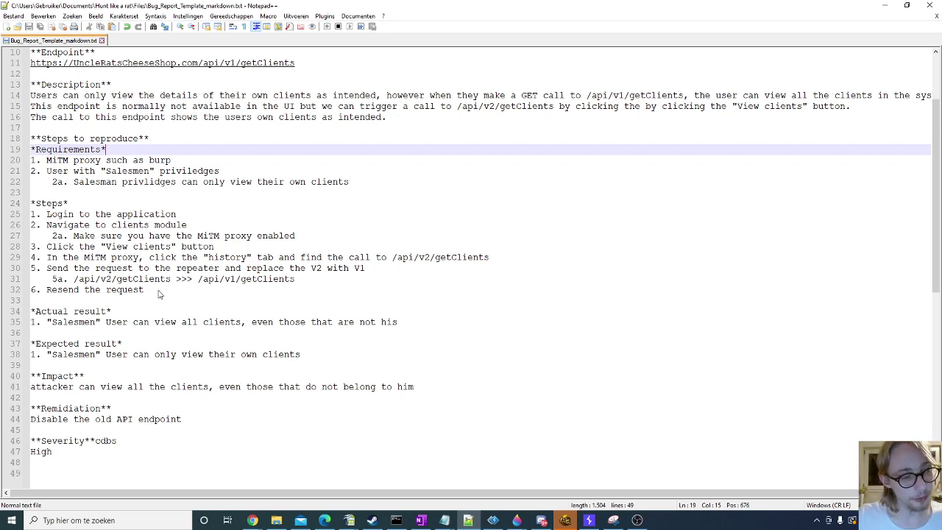
Step: Review the numbered reproduction steps, Actual and Expected results, Remidiation and Impact sections
left_click_drag(162, 294, 10, 220)
left_click(310, 269)
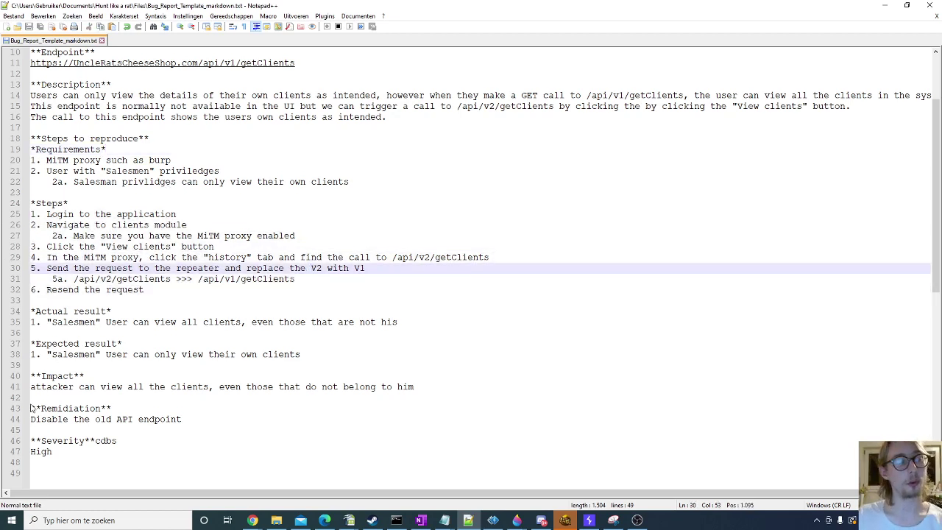
left_click_drag(34, 312, 125, 343)
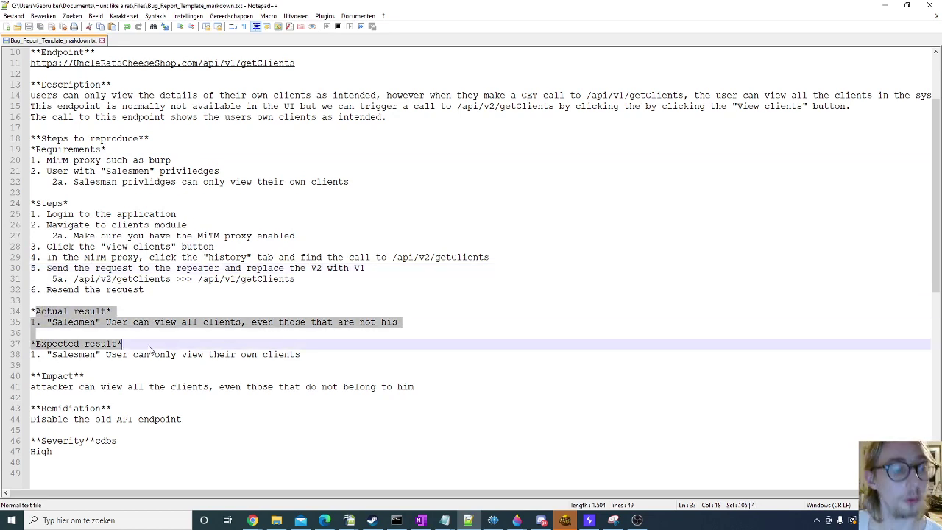
left_click(181, 354)
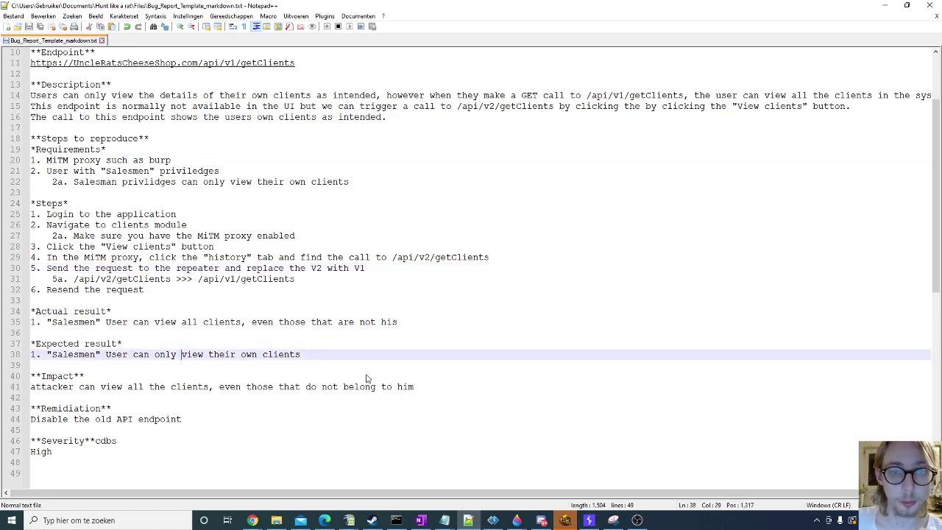
left_click_drag(372, 353, 15, 308)
left_click(268, 306)
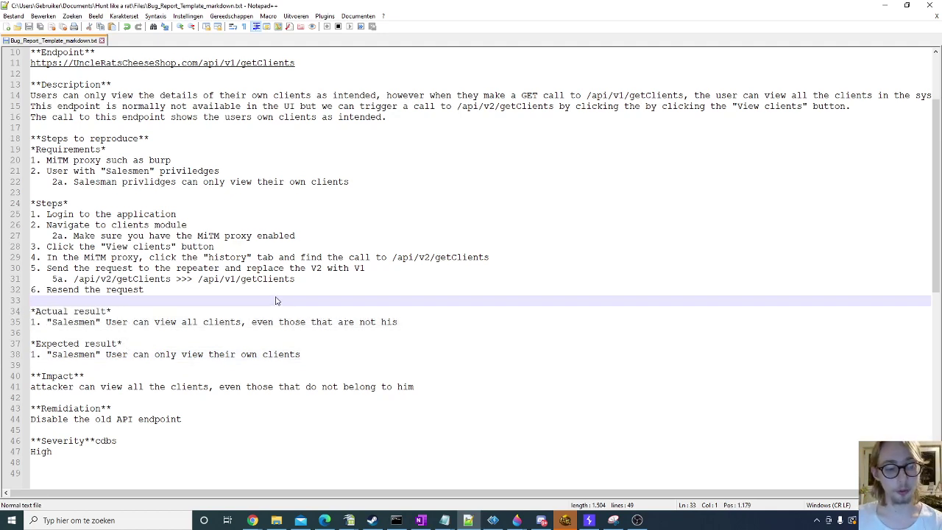
left_click_drag(311, 355, 30, 333)
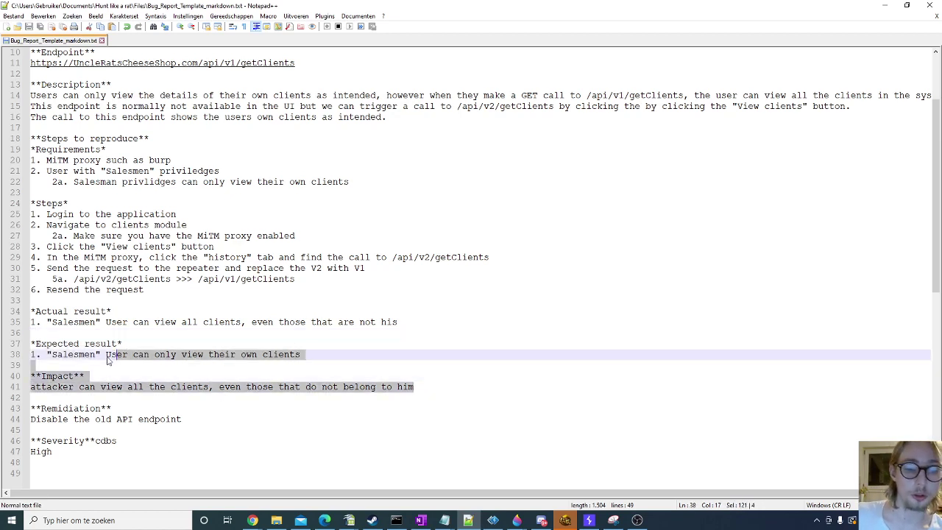
left_click(277, 347)
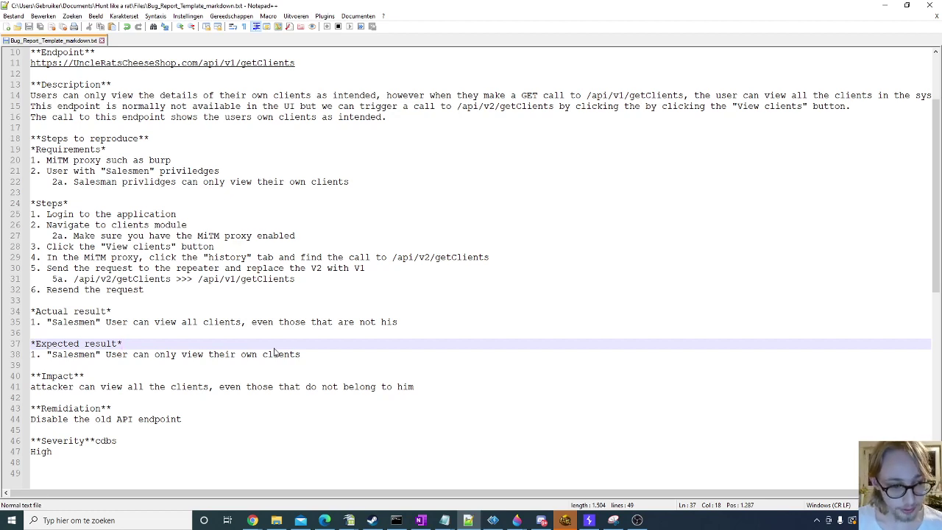
left_click_drag(201, 418, 28, 403)
left_click(140, 387)
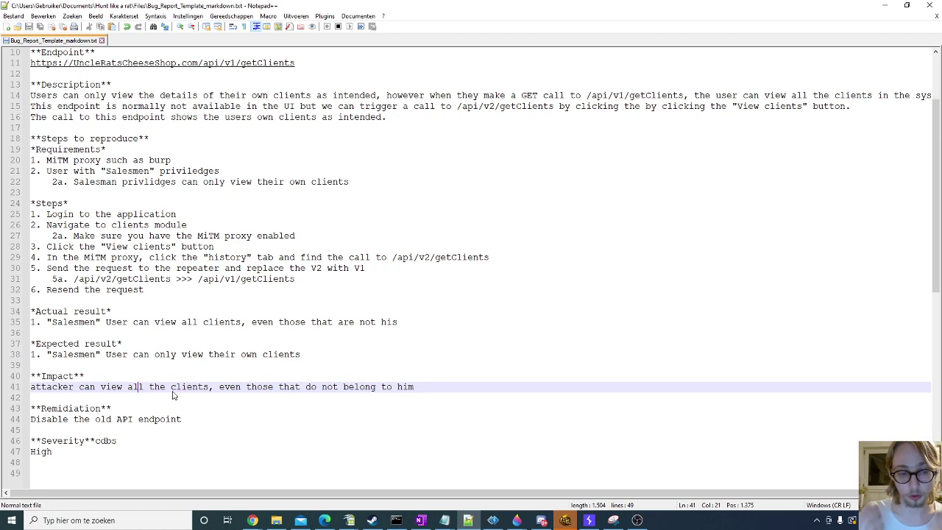
Step: Delete the stray 'cdbs' after the Severity heading and save the bug report
left_click(121, 445)
key("BackSpace")
key("BackSpace")
key("BackSpace")
key("BackSpace")
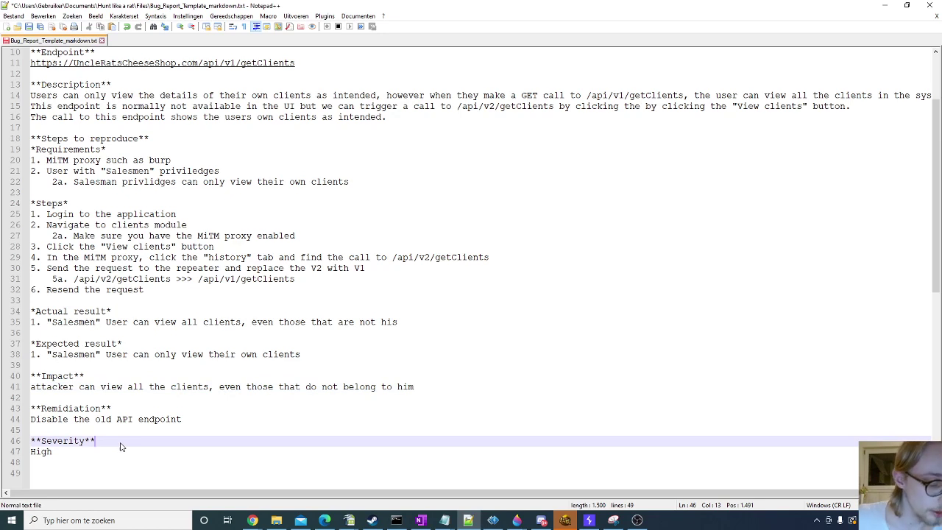
key("ctrl+s")
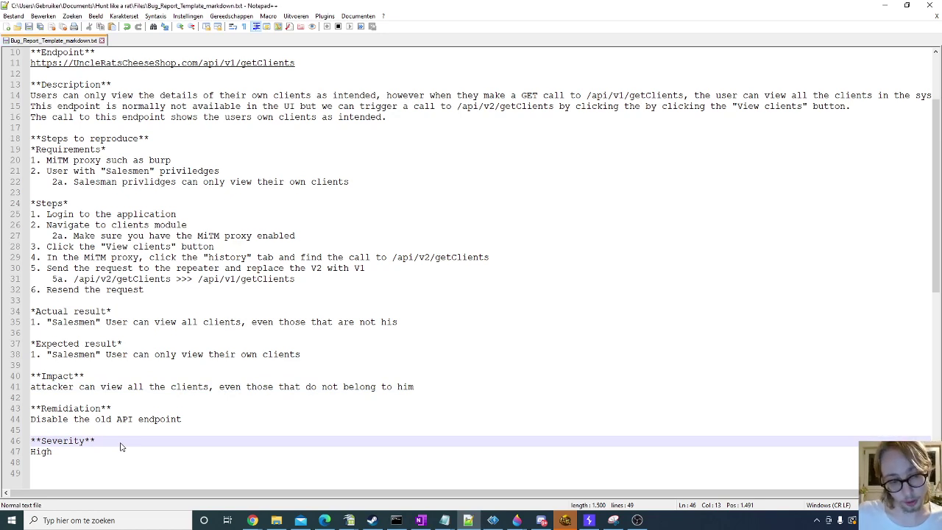